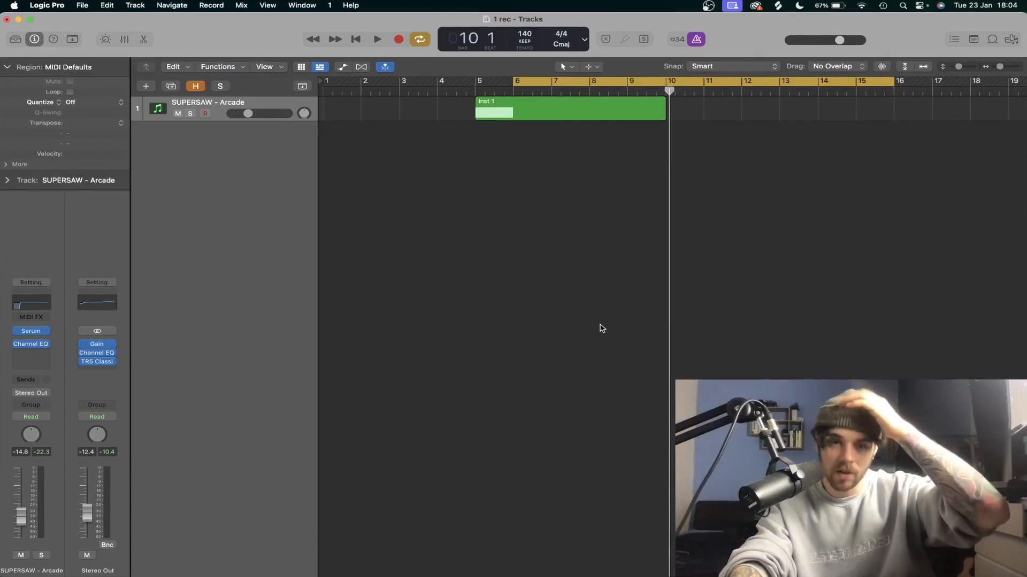
Step: Draw several random notes on the scale guide's rows in the piano roll, starting right after the guide notes
{"action": "key", "text": "x"}
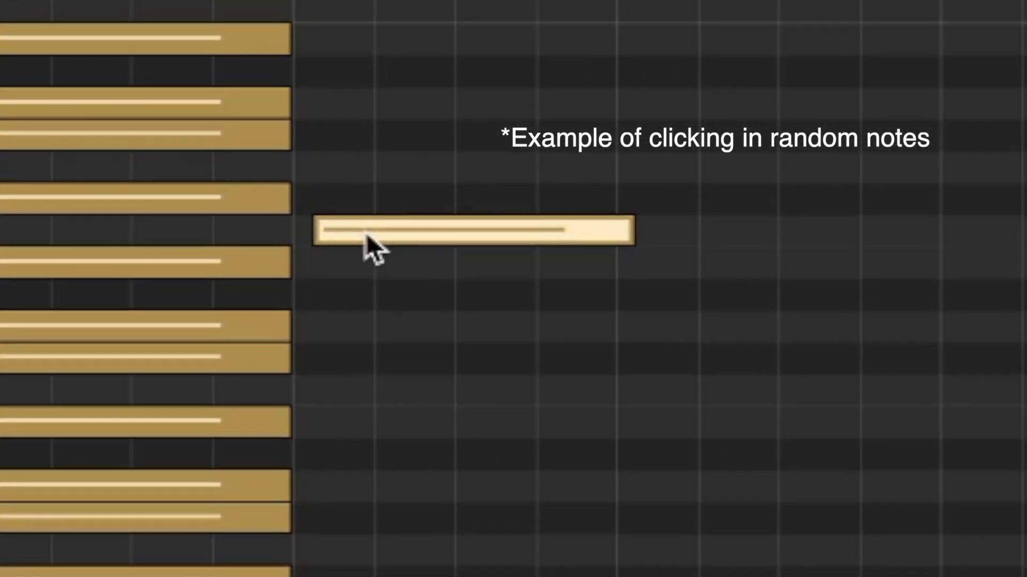
{"action": "left_click_drag", "start_coordinate": [367, 232], "coordinate": [447, 297]}
{"action": "left_click", "coordinate": [372, 192]}
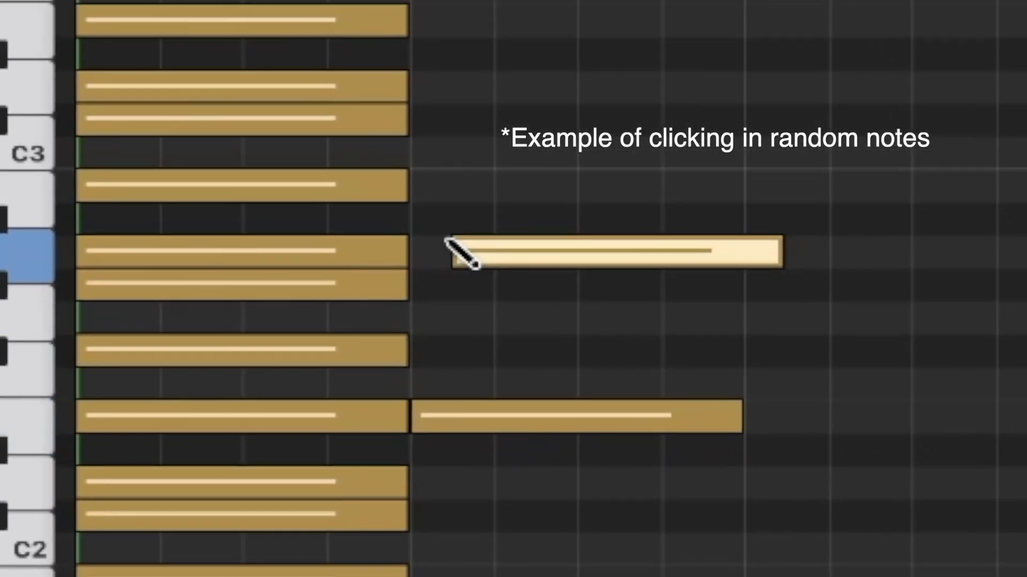
{"action": "left_click", "coordinate": [412, 225]}
{"action": "left_click", "coordinate": [456, 290]}
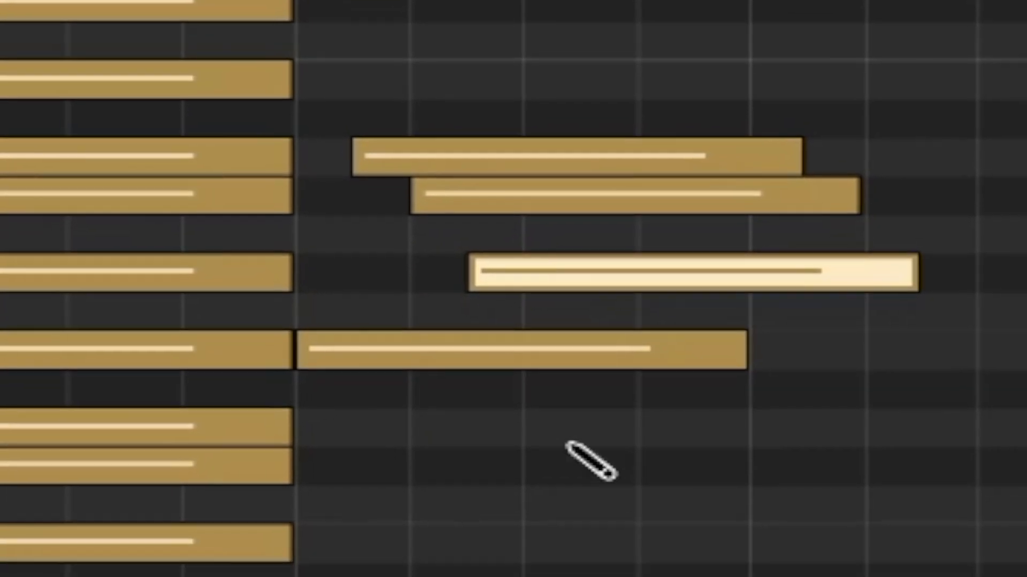
{"action": "left_click", "coordinate": [567, 446]}
{"action": "left_click", "coordinate": [623, 482]}
{"action": "left_click_drag", "start_coordinate": [701, 574], "coordinate": [367, 1]}
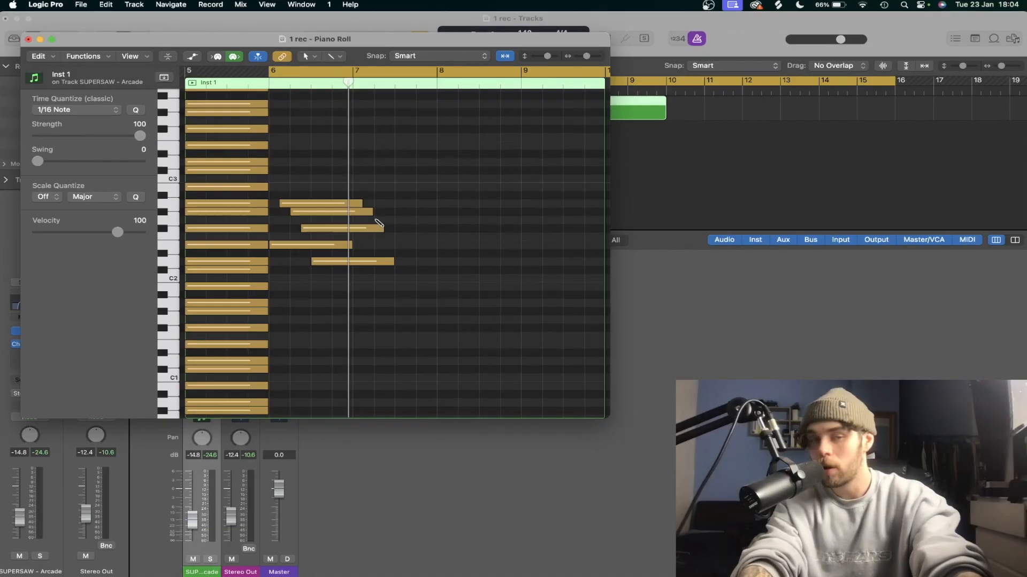
Step: Undo the last note edits in the piano roll
{"action": "key", "text": "super+z"}
{"action": "key", "text": "super+z"}
{"action": "key", "text": "super+z"}
{"action": "key", "text": "super+z"}
{"action": "key", "text": "super+z"}
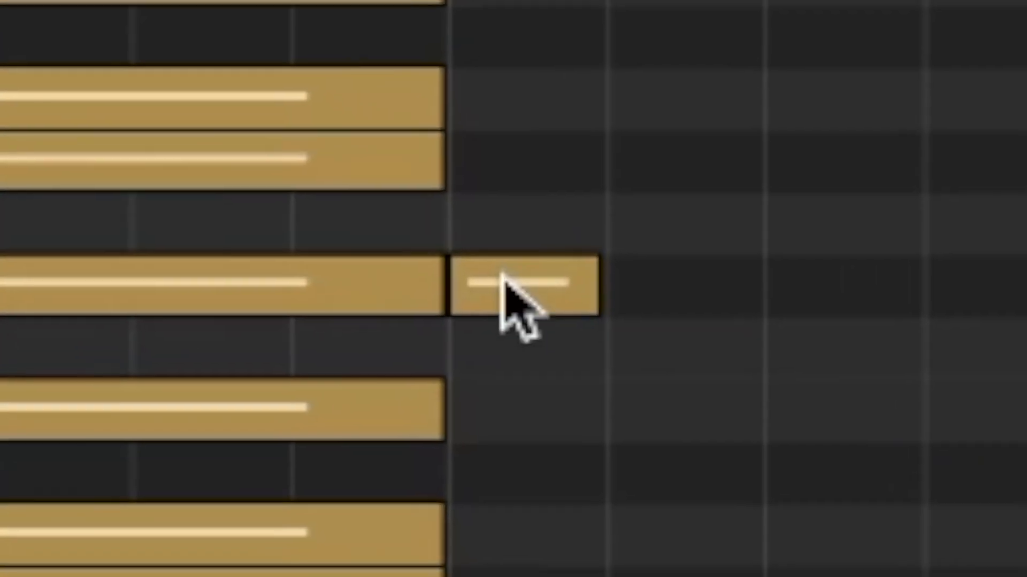
Step: Open the octave melody region that starts at bar 6 in the piano roll, select its eight notes and play it back
{"action": "left_click_drag", "start_coordinate": [508, 298], "coordinate": [497, 335]}
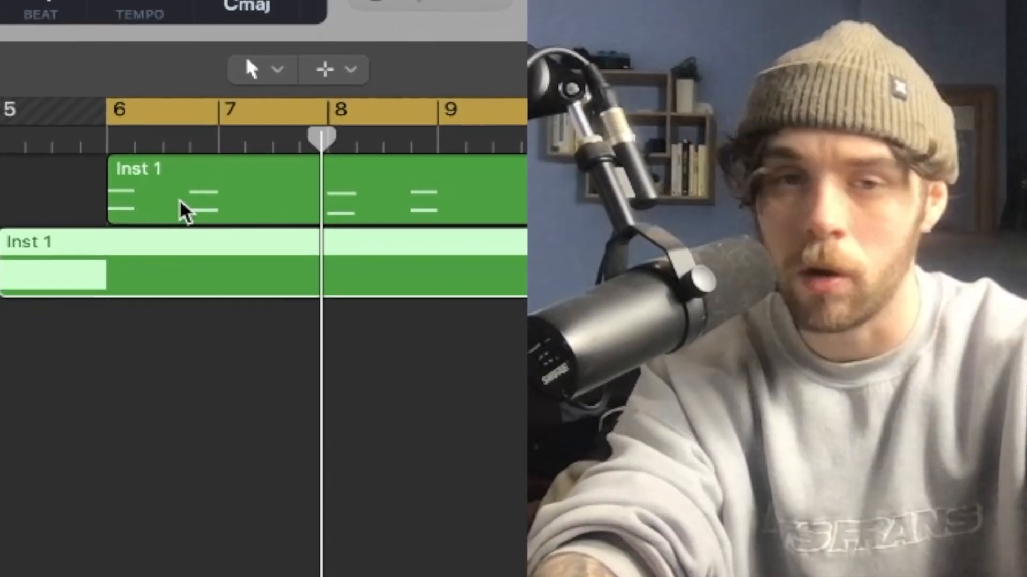
{"action": "left_click_drag", "start_coordinate": [184, 211], "coordinate": [172, 239]}
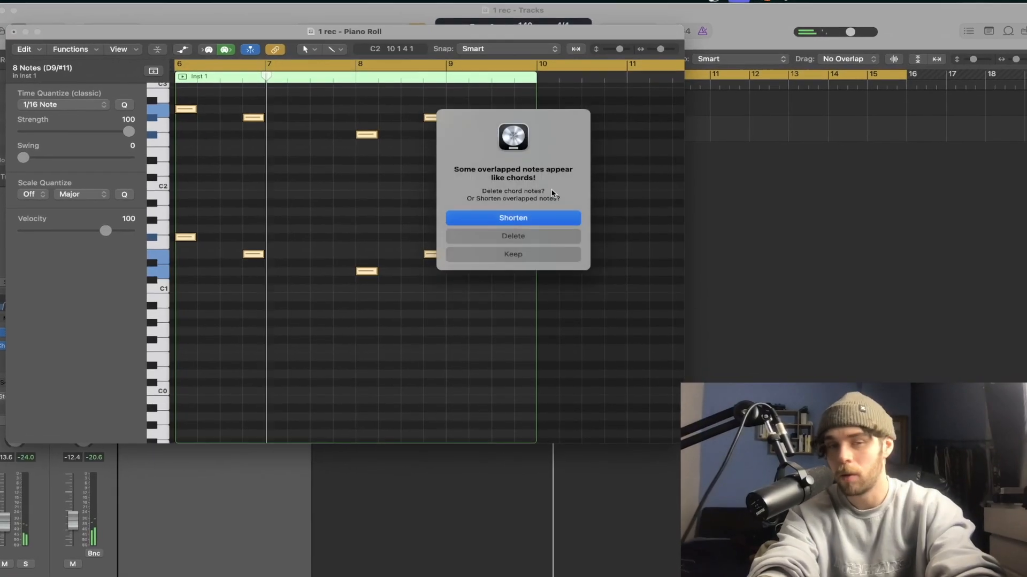
{"action": "key", "text": "space"}
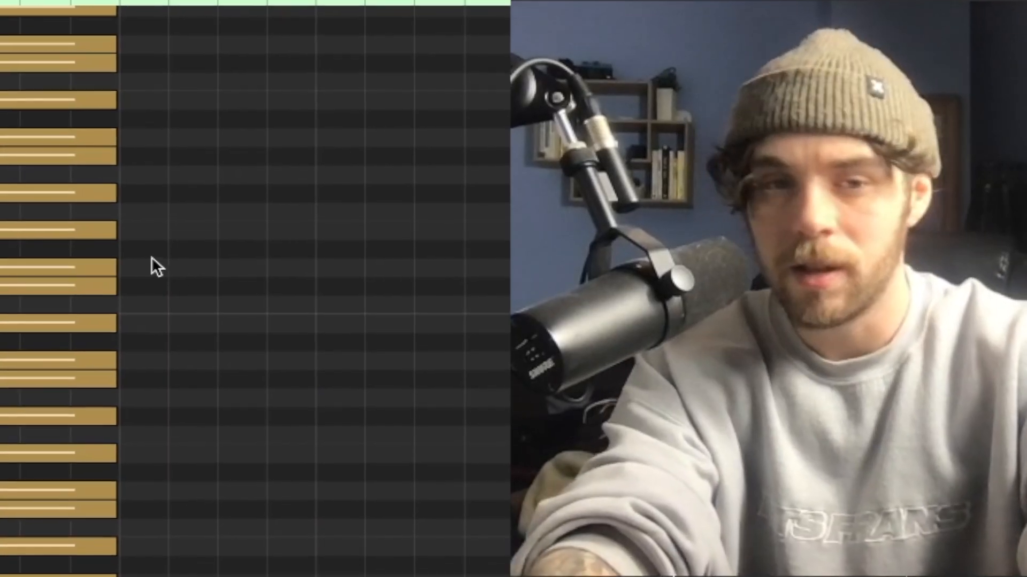
Step: Draw notes on the scale guide's rows after the guide chord, including a short descending run of neighbouring scale notes
{"action": "left_click", "coordinate": [166, 267]}
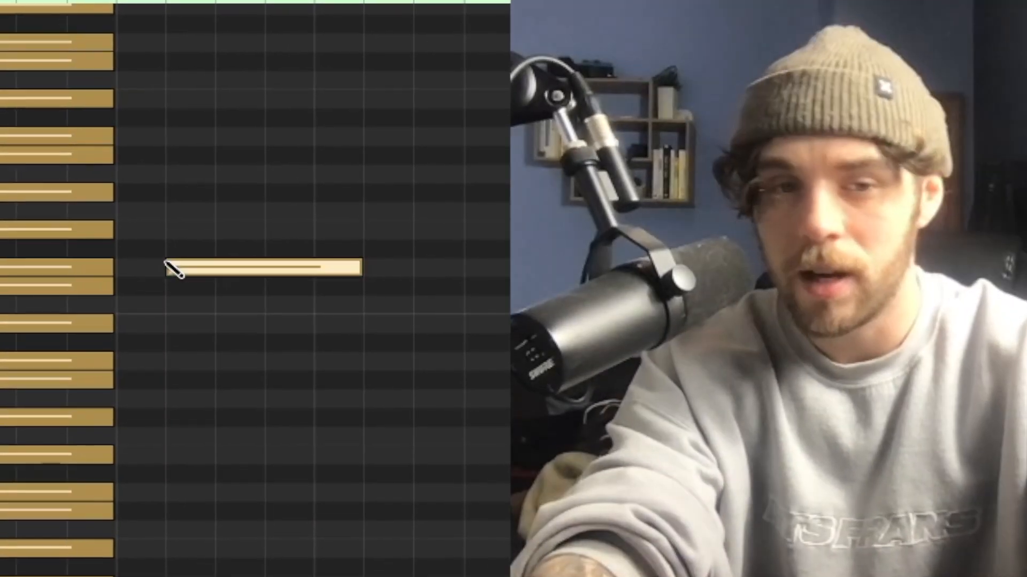
{"action": "left_click", "coordinate": [194, 287]}
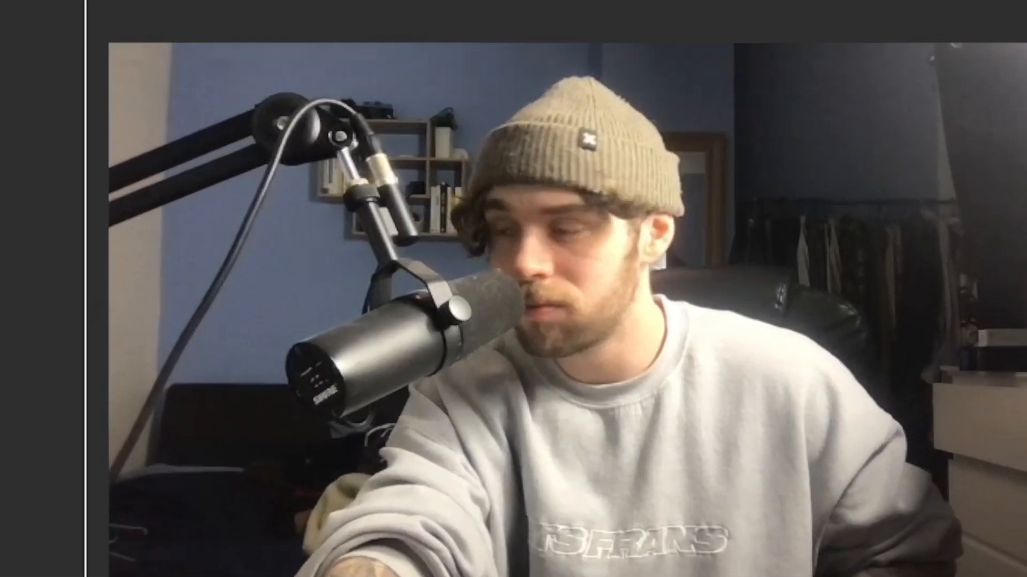
{"action": "left_click", "coordinate": [484, 270]}
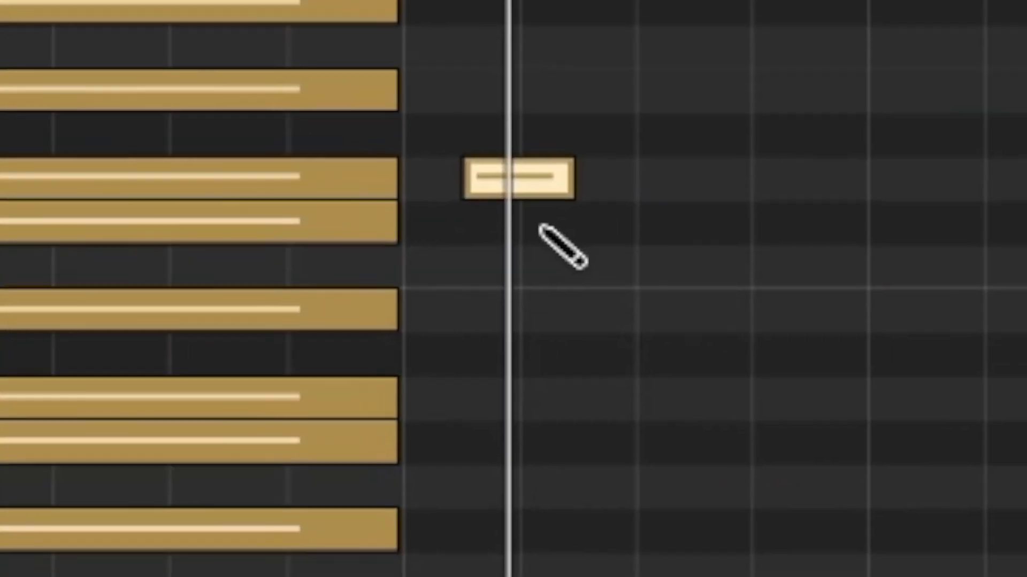
{"action": "left_click", "coordinate": [621, 208]}
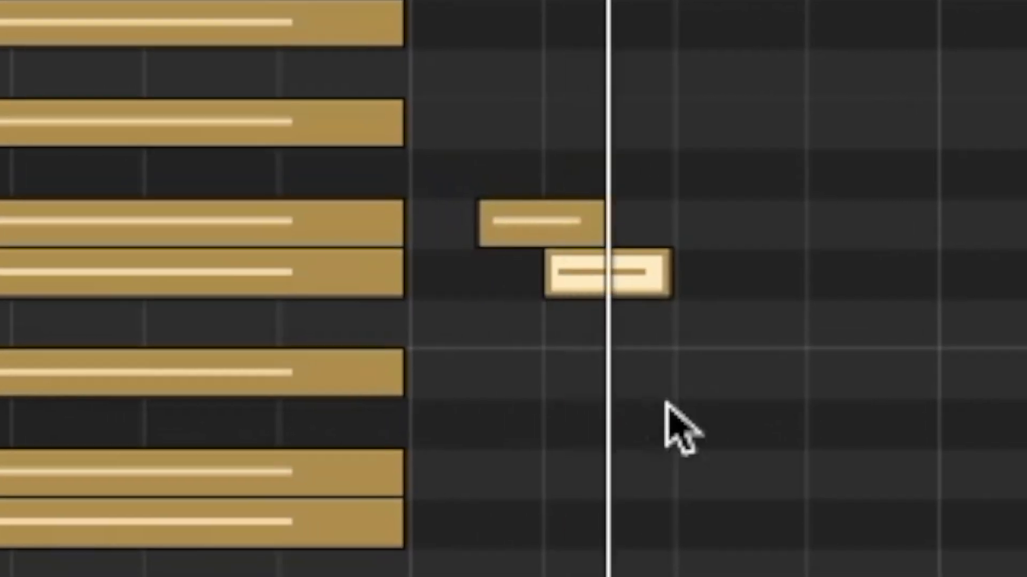
{"action": "left_click", "coordinate": [498, 381]}
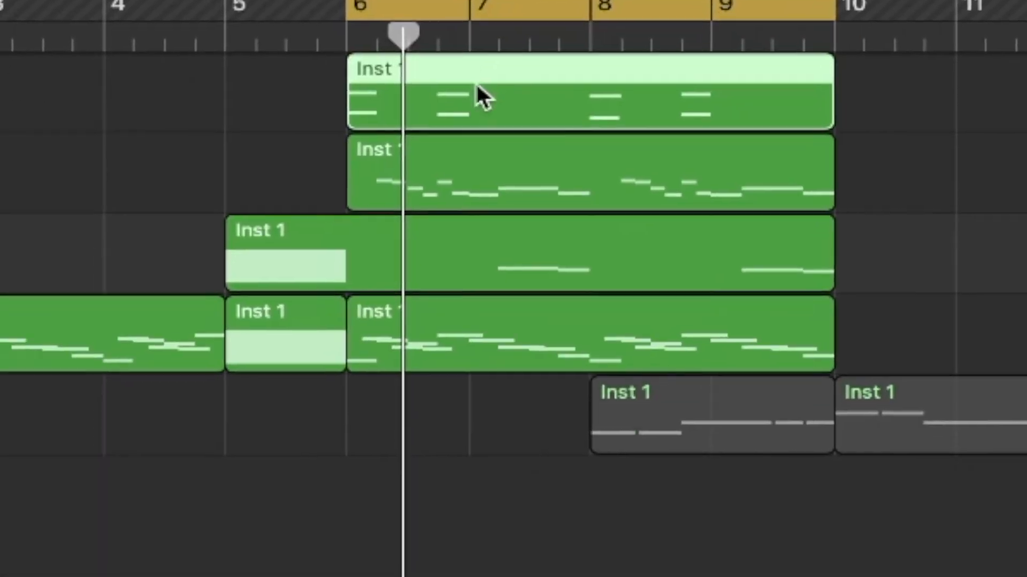
Step: Select all the octave notes in the Inst 1 region and extend each to the following note with Force Legato
{"action": "left_click_drag", "start_coordinate": [481, 97], "coordinate": [429, 358]}
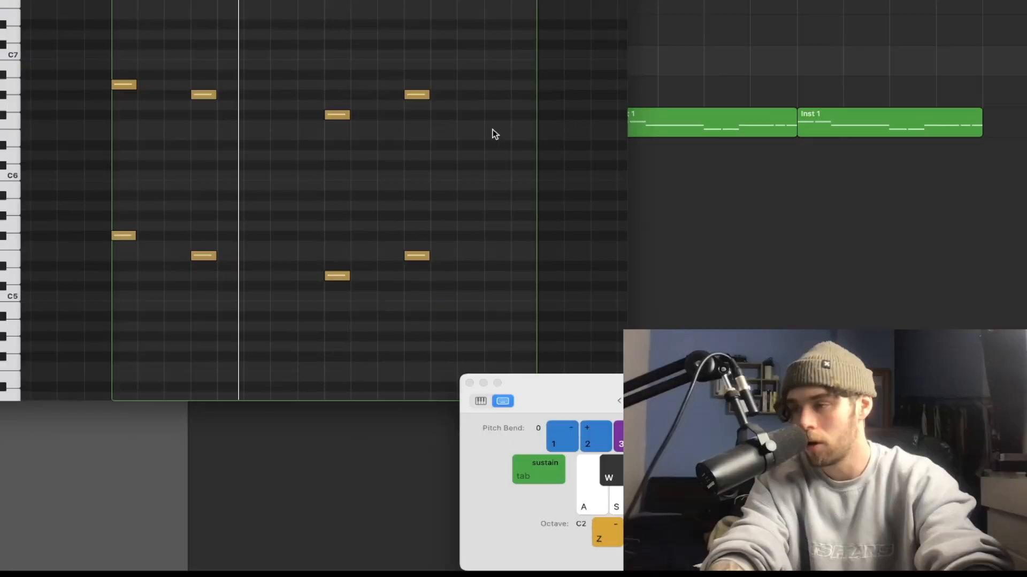
{"action": "left_click_drag", "start_coordinate": [546, 193], "coordinate": [92, 98]}
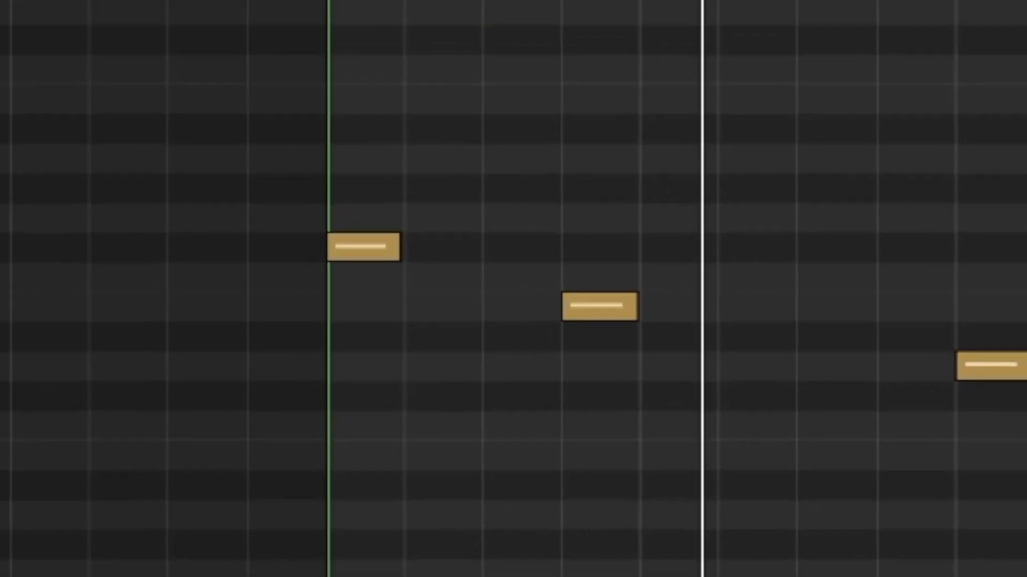
{"action": "key", "text": "super+a"}
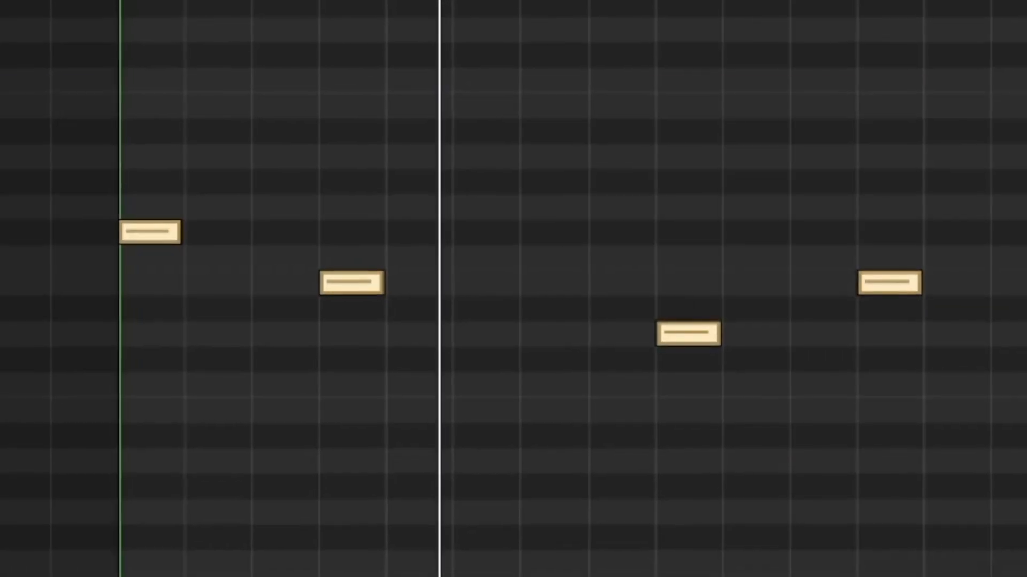
{"action": "key", "text": "shift+backslash"}
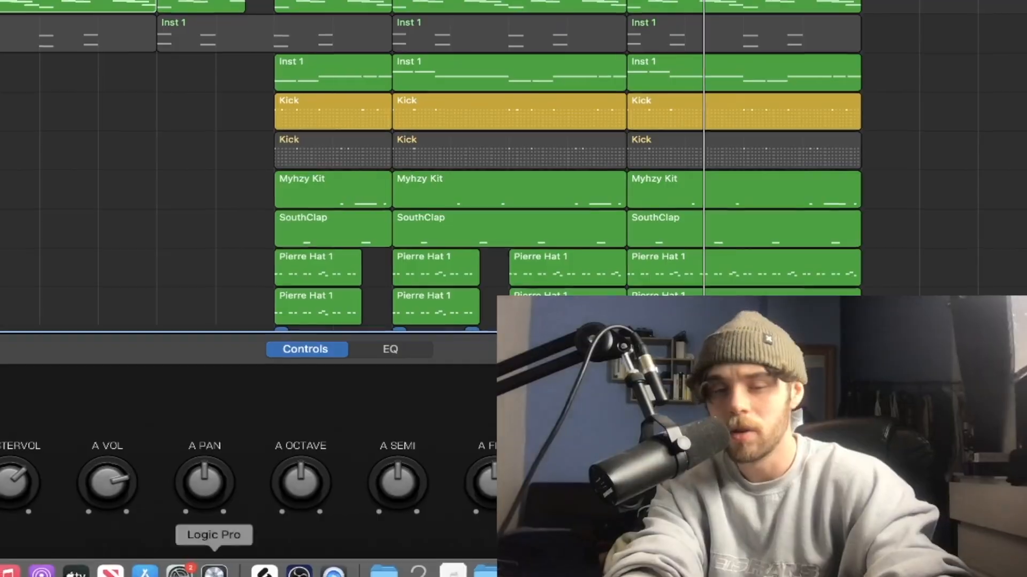
Step: Switch to the ken project and bring up its track arrangement
{"action": "right_click", "coordinate": [213, 571]}
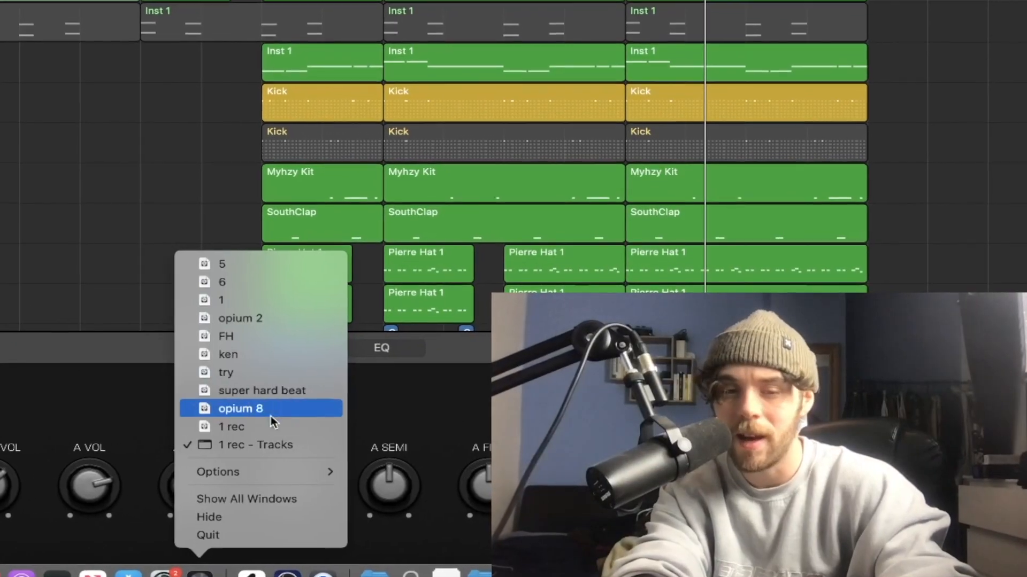
{"action": "left_click", "coordinate": [258, 409]}
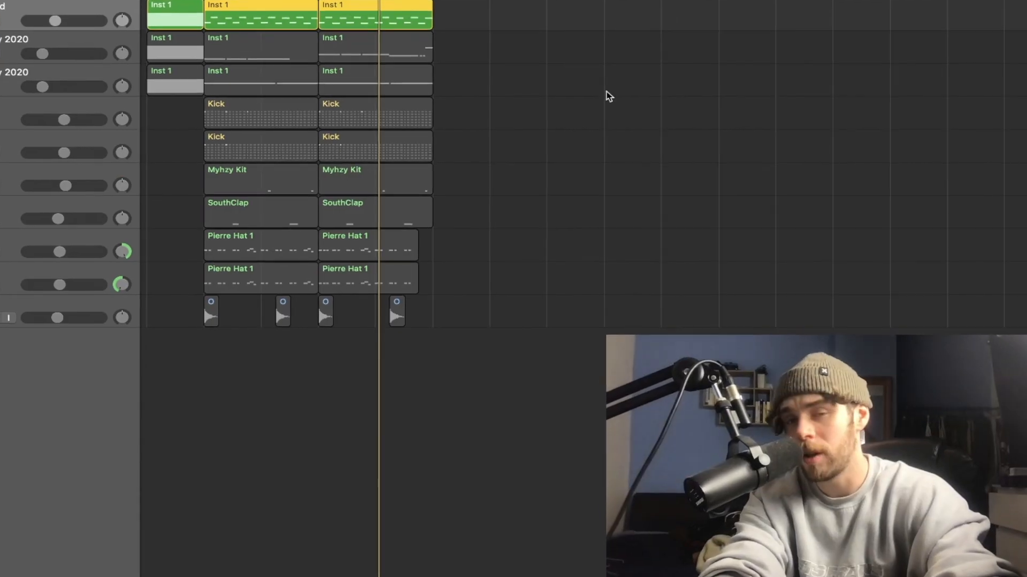
{"action": "left_click", "coordinate": [606, 91]}
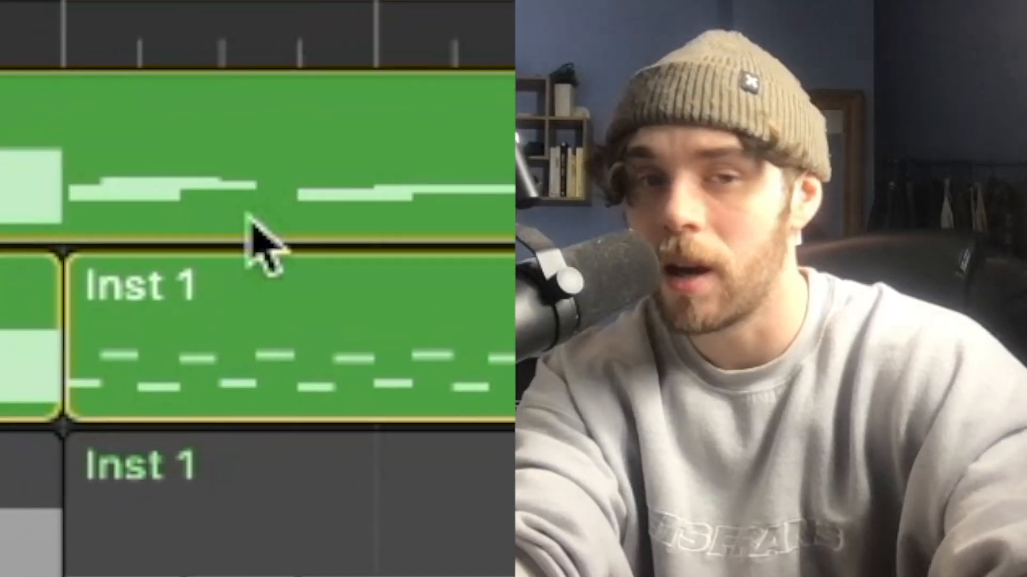
Step: Join the bar 1 scale guide region with the adjoining Inst 1 melody region on the second track
{"action": "left_click", "coordinate": [205, 297]}
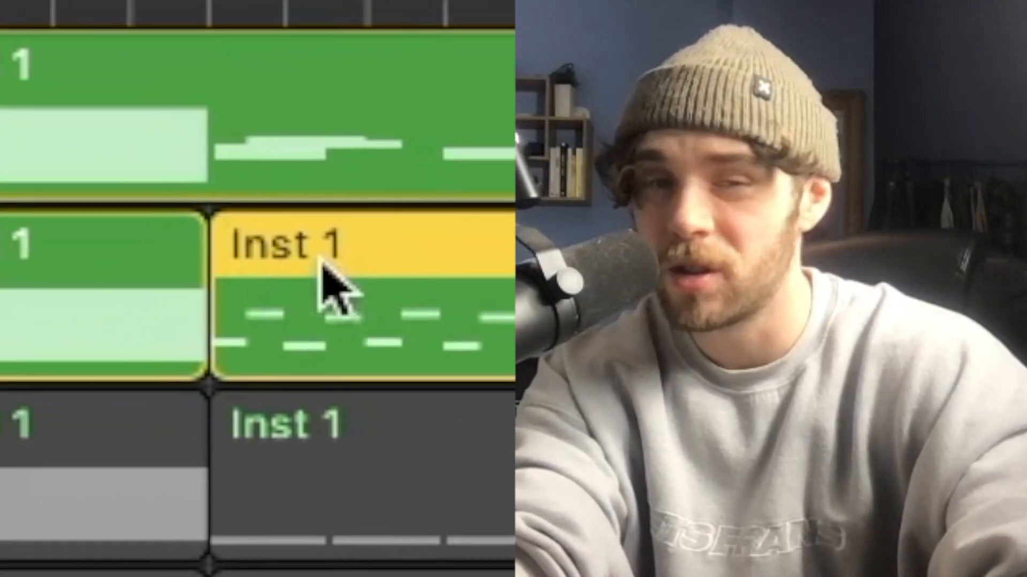
{"action": "left_click", "coordinate": [27, 361], "text": "shift"}
{"action": "key", "text": "super+j"}
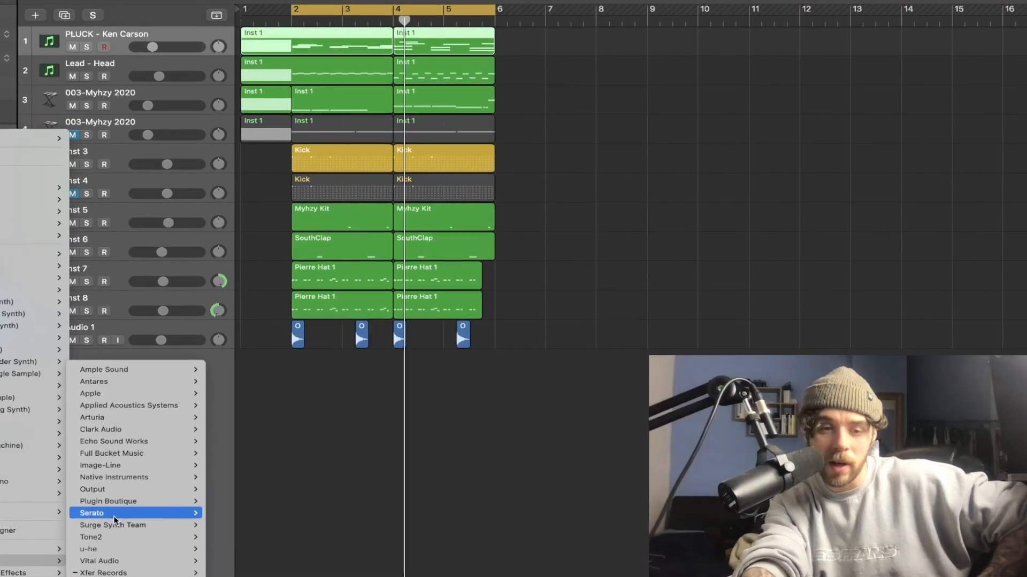
Step: Try a Plucks factory patch in Surge on the Inst 9 track and browse electric piano presets as an alternative sound
{"action": "mouse_move", "coordinate": [114, 525]}
{"action": "mouse_move", "coordinate": [228, 526]}
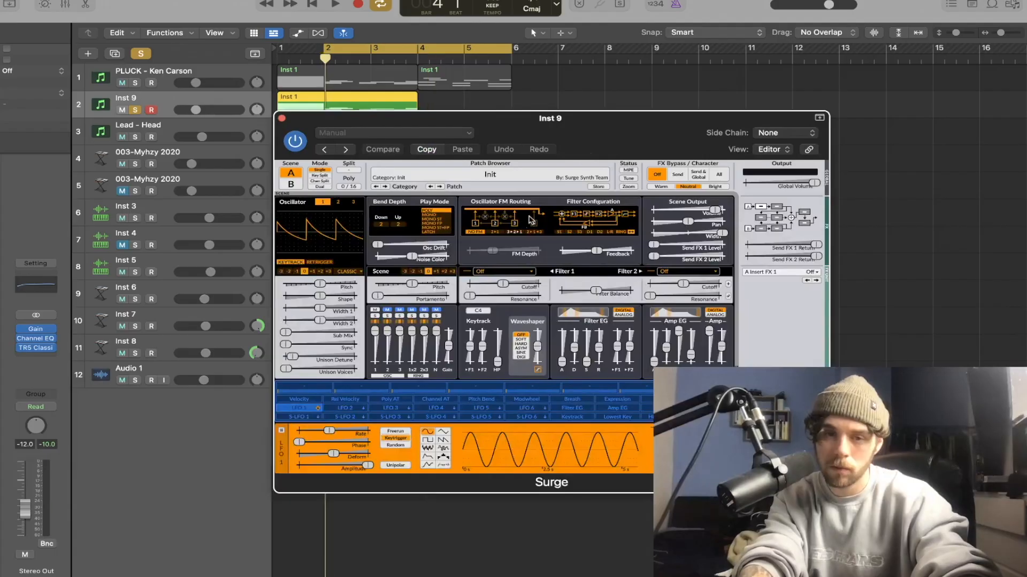
{"action": "left_click", "coordinate": [497, 177]}
{"action": "mouse_move", "coordinate": [528, 311]}
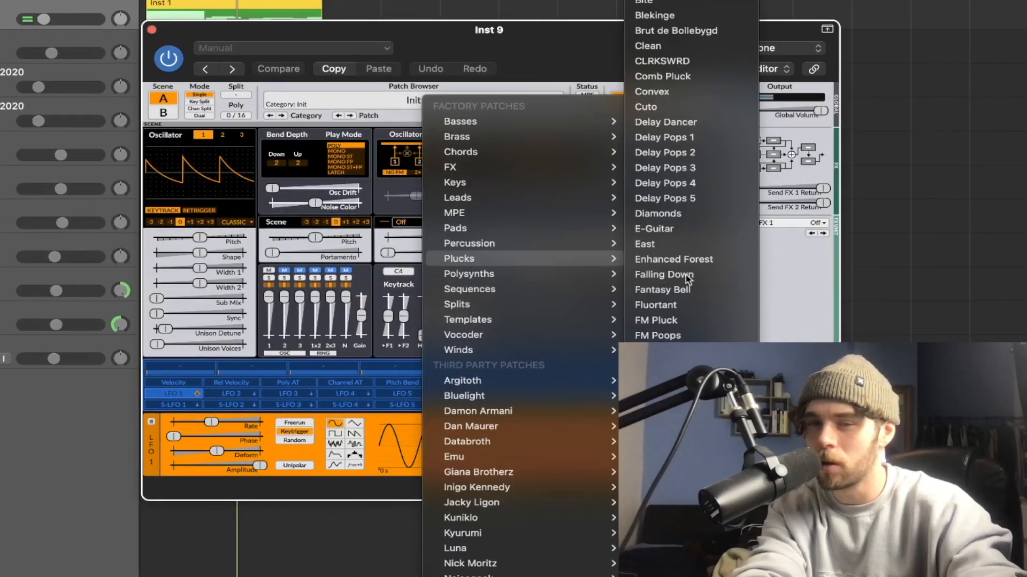
{"action": "left_click", "coordinate": [741, 321]}
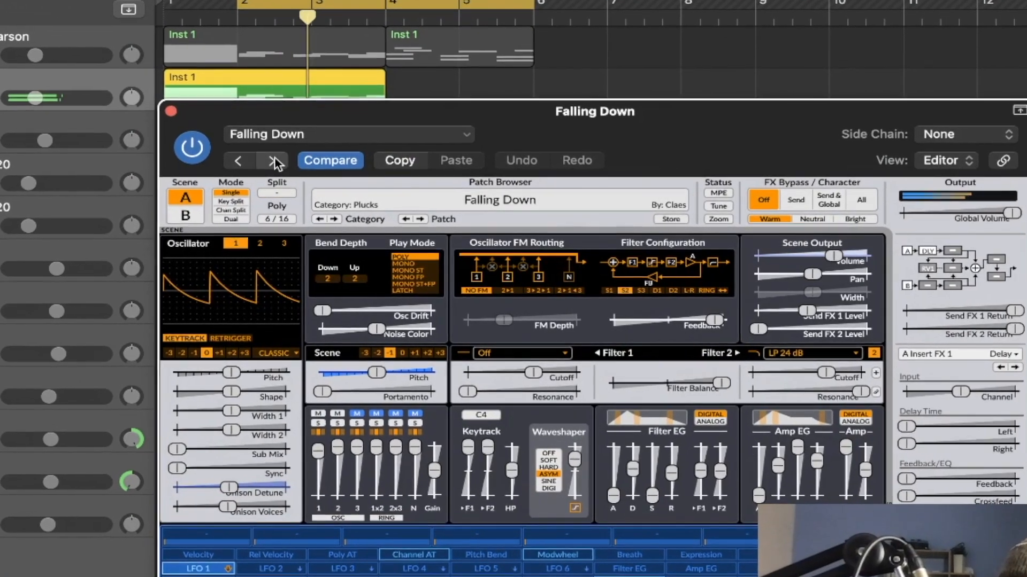
{"action": "left_click", "coordinate": [283, 167]}
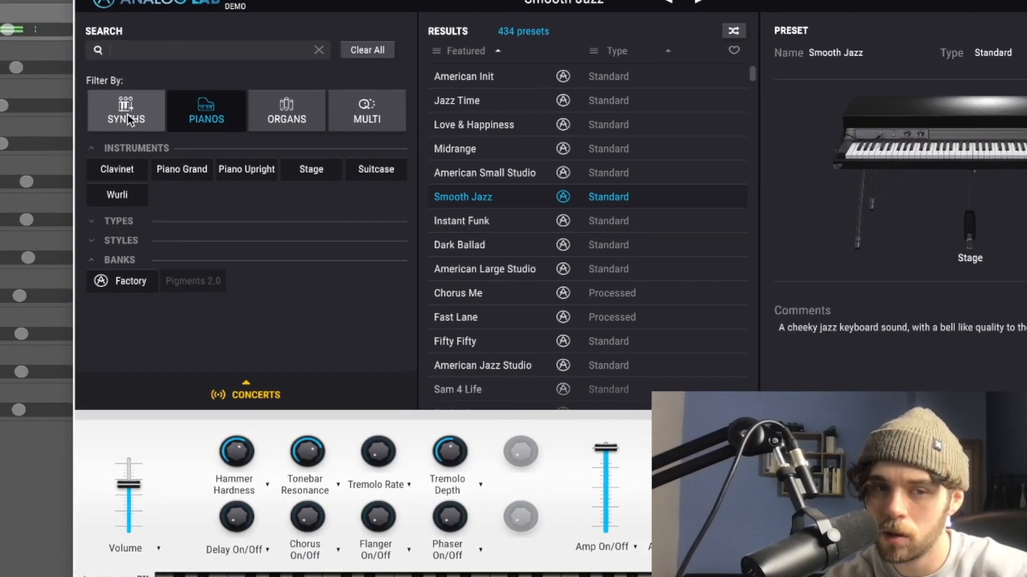
{"action": "left_click", "coordinate": [127, 114]}
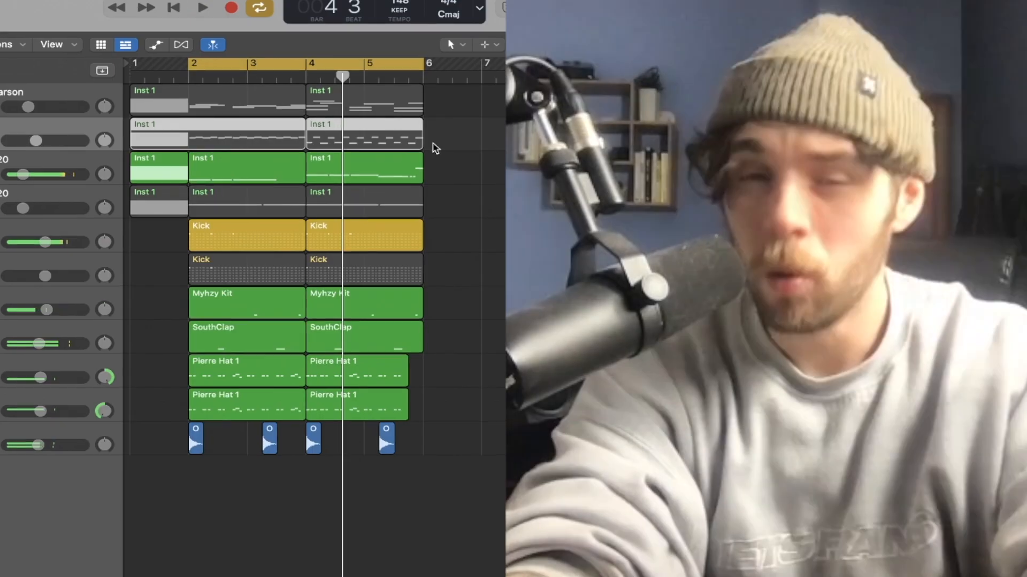
Step: Open the Inst 1 regions of the unmuted 003-Myhzy 2020 track in the piano roll to examine the bass pattern
{"action": "left_click_drag", "start_coordinate": [432, 153], "coordinate": [264, 167]}
{"action": "key", "text": "super+4"}
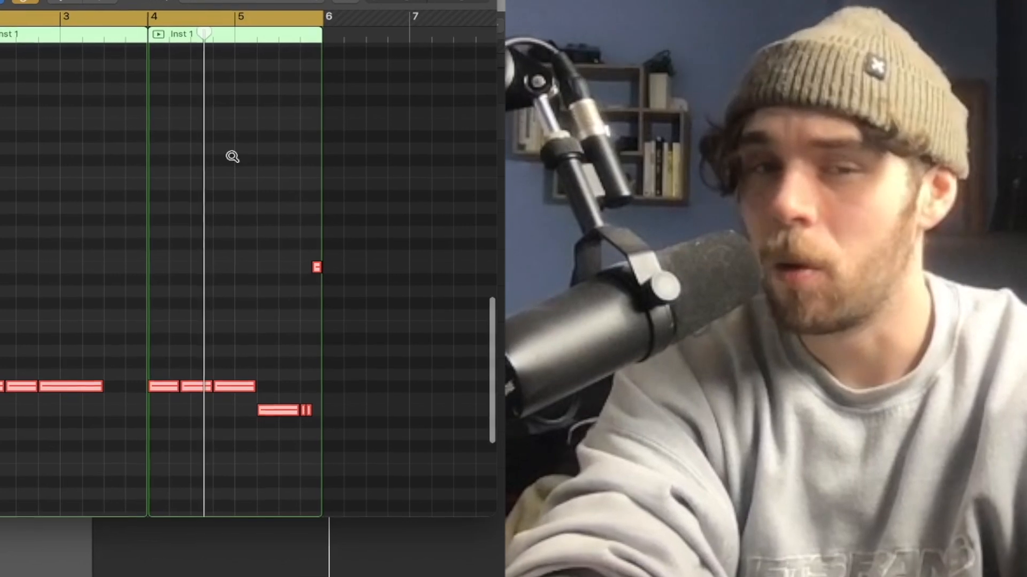
{"action": "scroll", "coordinate": [229, 154], "scroll_direction": "down", "scroll_amount": 10}
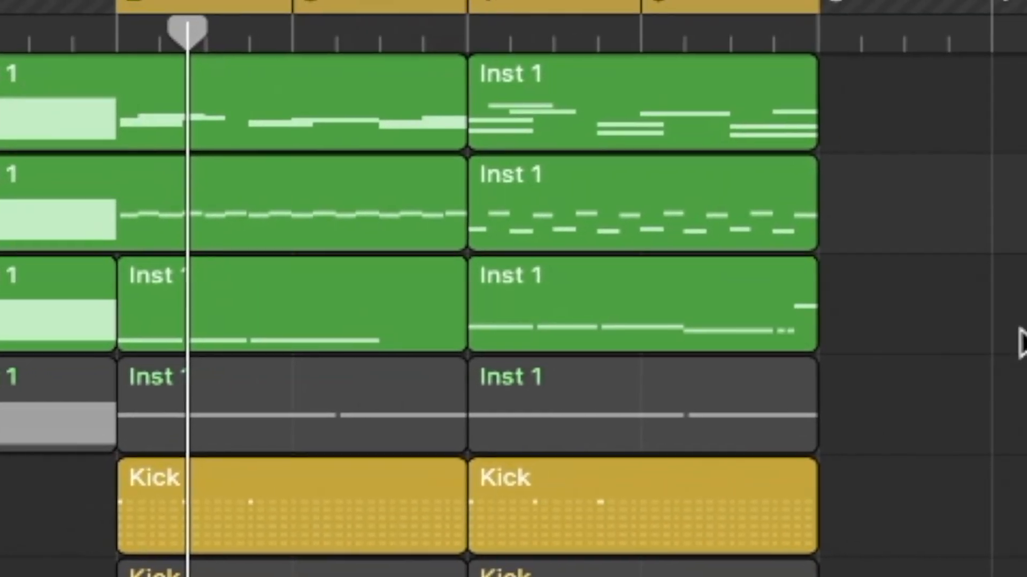
Step: Open the PLUCK - Ken Carson, Lead - Head and unmuted 003-Myhzy 2020 regions together in the piano roll to compare their notes
{"action": "left_click_drag", "start_coordinate": [1023, 305], "coordinate": [343, 123]}
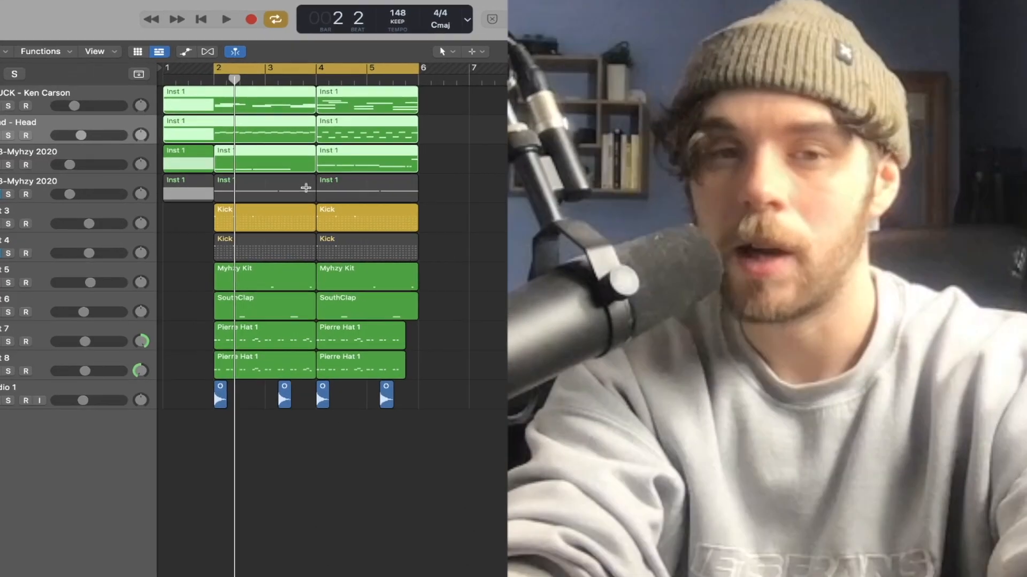
{"action": "double_click", "coordinate": [320, 195]}
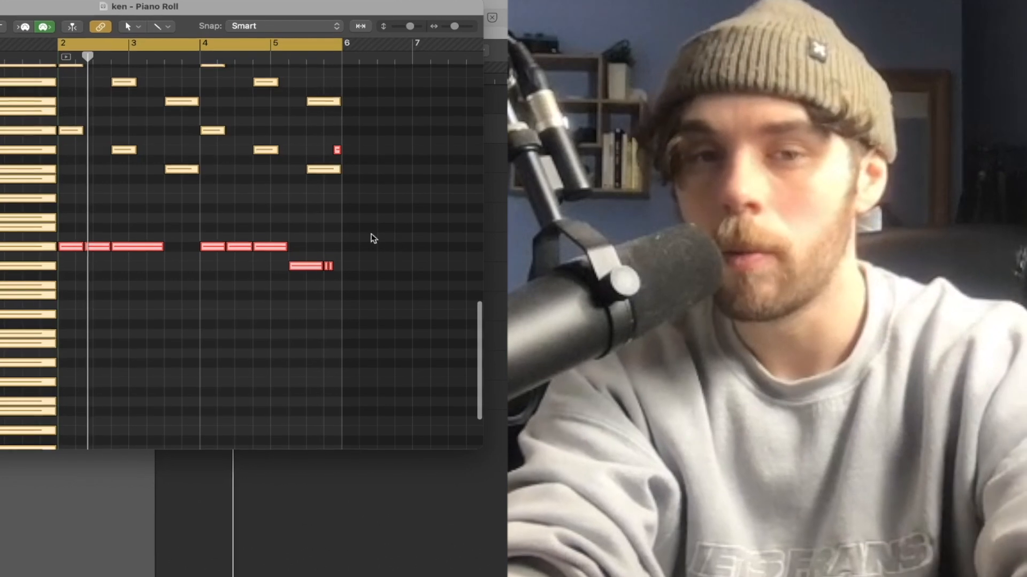
{"action": "scroll", "coordinate": [297, 269], "scroll_direction": "up", "scroll_amount": 3}
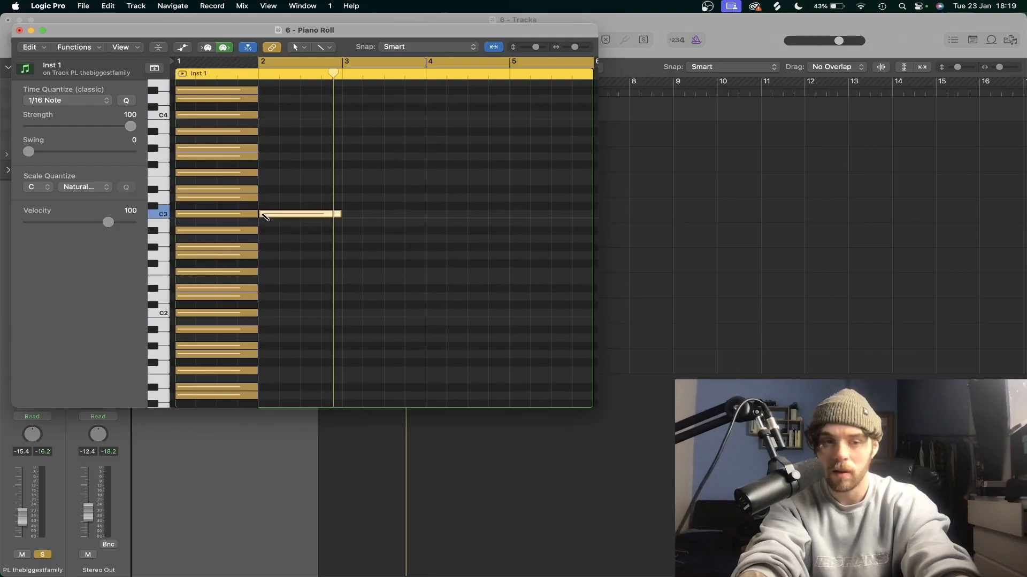
Step: Add a one-bar C4 note at bar 2, an octave above the C3 note in project 6
{"action": "scroll", "coordinate": [387, 159], "scroll_direction": "up", "scroll_amount": 5}
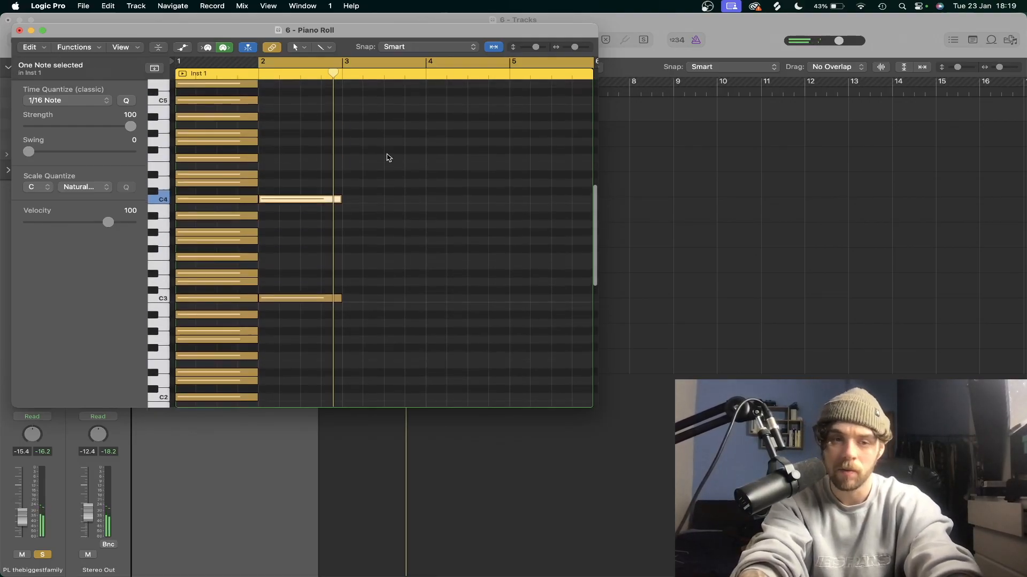